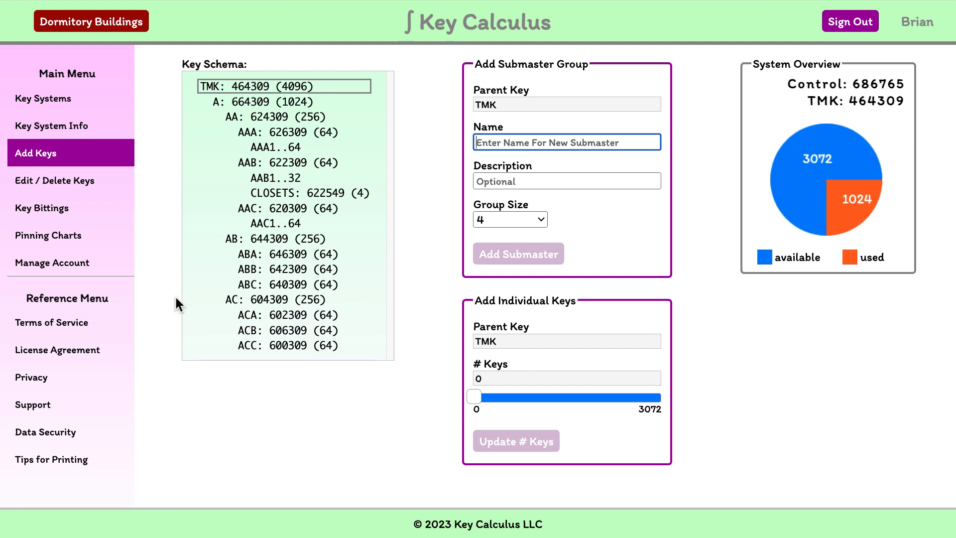
Open the page for editing and deleting keys of the Dormitory Buildings system
left_click(78, 181)
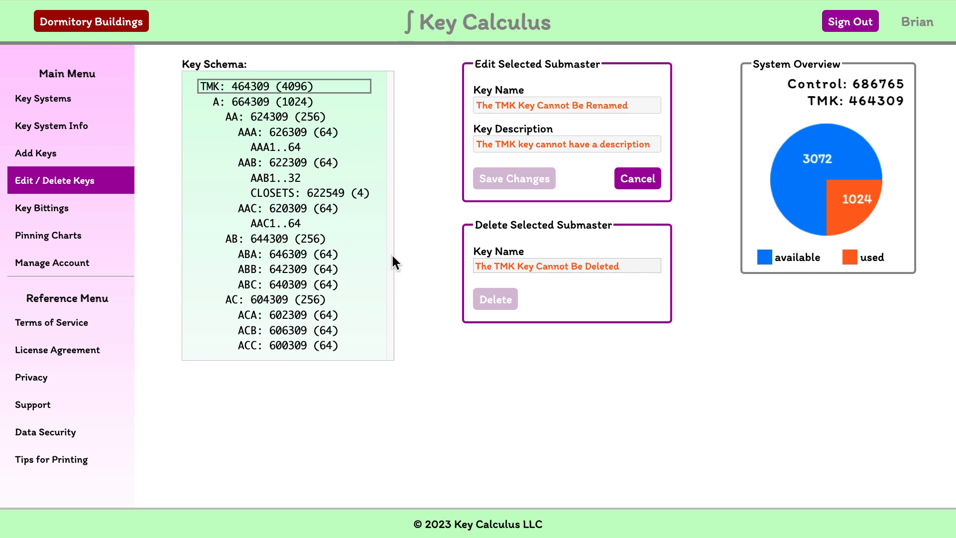
Try to rename the CLOSETS submaster under AAB to ABA, a name already used under AB
left_click(348, 192)
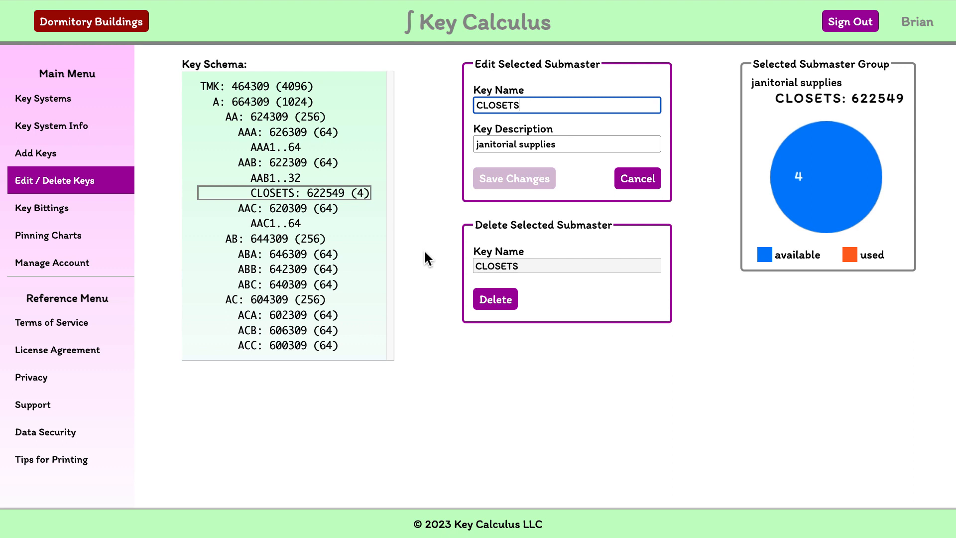
key("BackSpace")
key("BackSpace")
key("BackSpace")
key("BackSpace")
key("BackSpace")
key("BackSpace")
key("BackSpace")
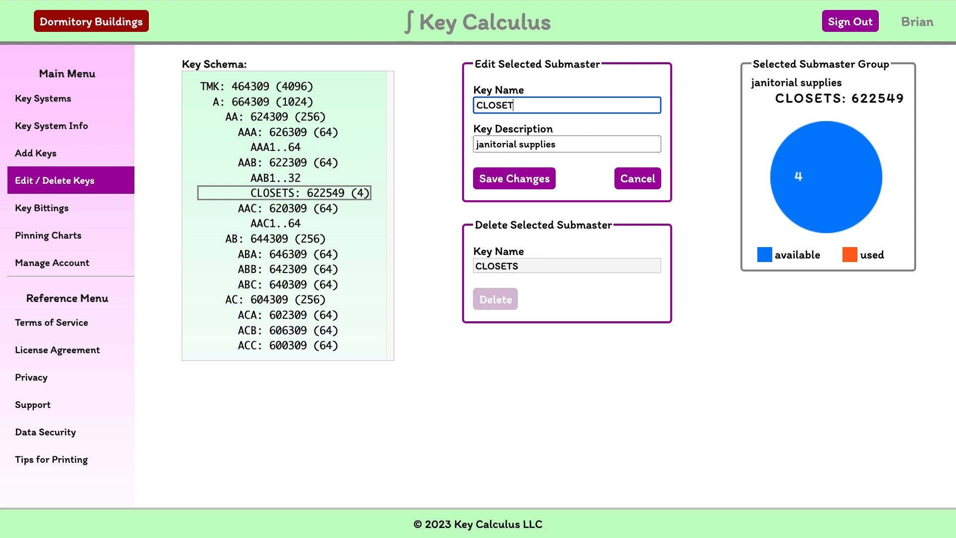
type("AABA")
key("BackSpace")
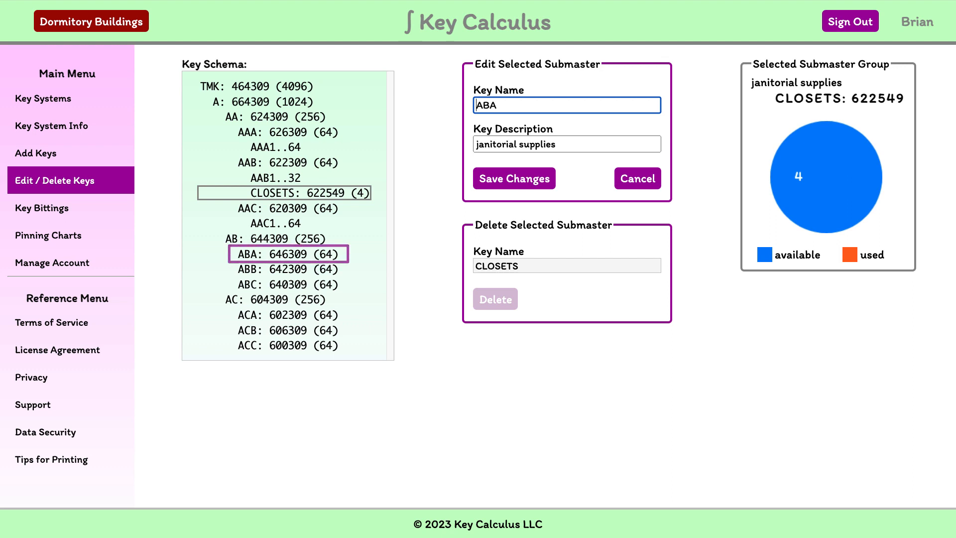
left_click(491, 178)
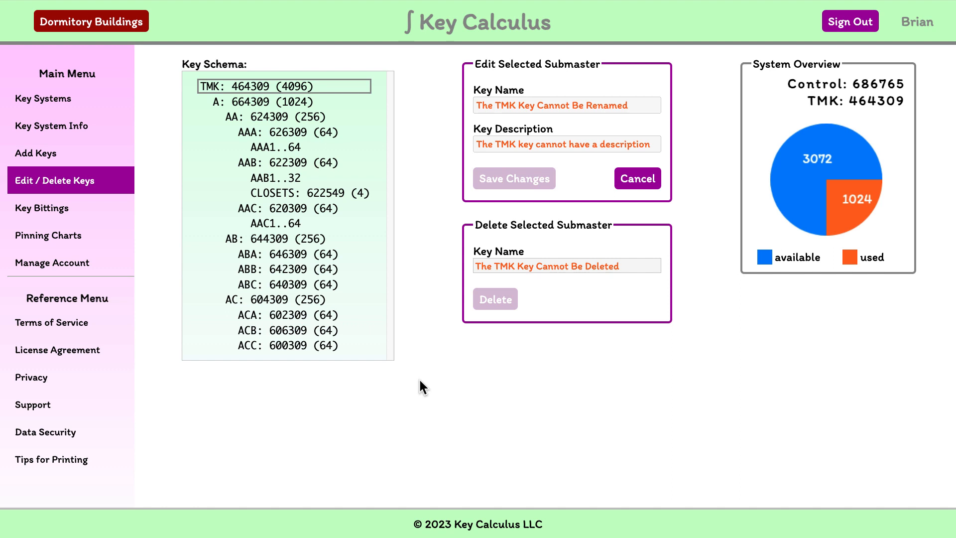
Rename the CLOSETS submaster under AAB to AABA and save the change
left_click(364, 194)
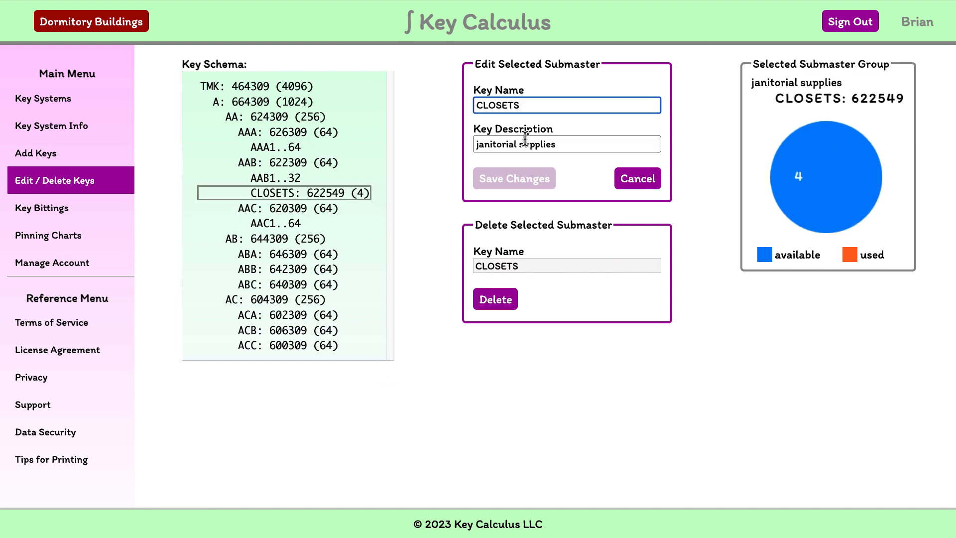
key("BackSpace")
key("BackSpace")
key("BackSpace")
key("BackSpace")
key("BackSpace")
key("BackSpace")
key("BackSpace")
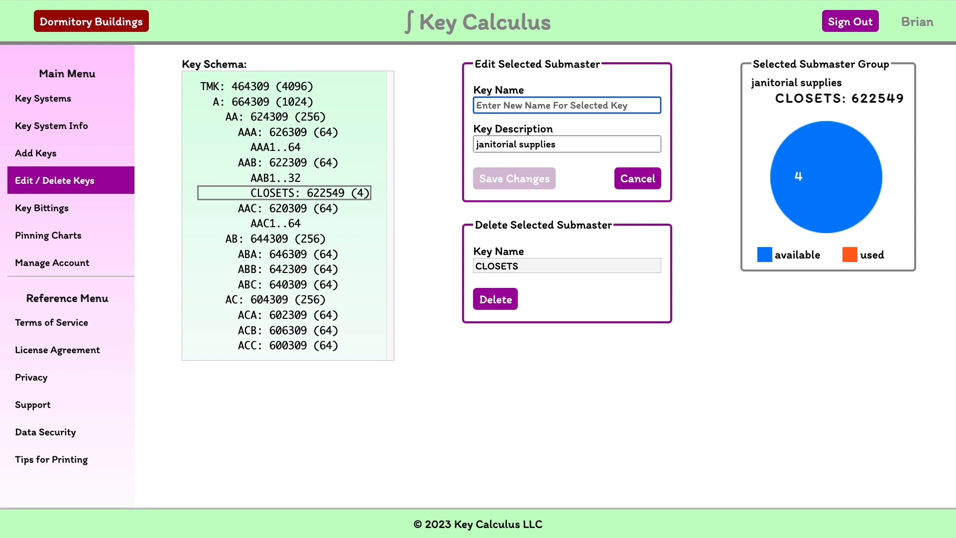
type("AABA")
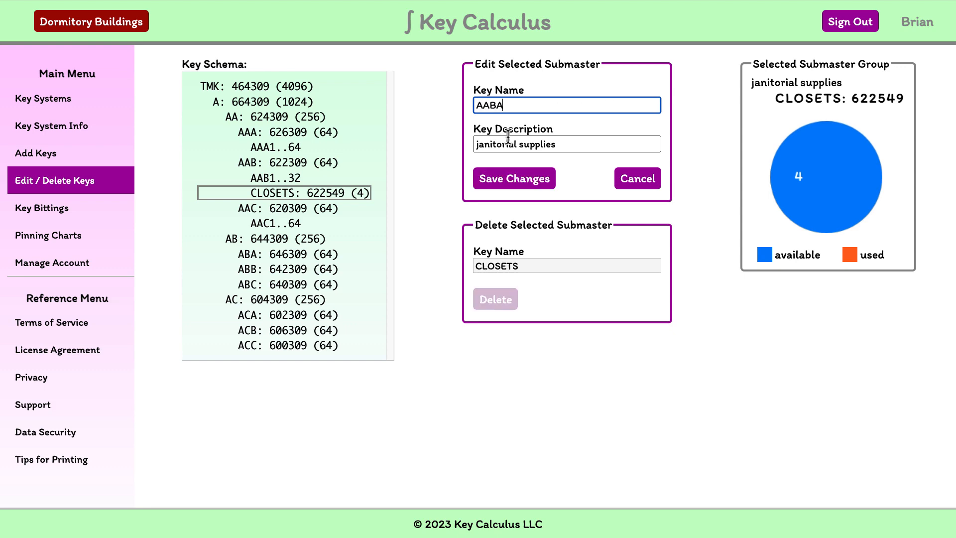
left_click(505, 186)
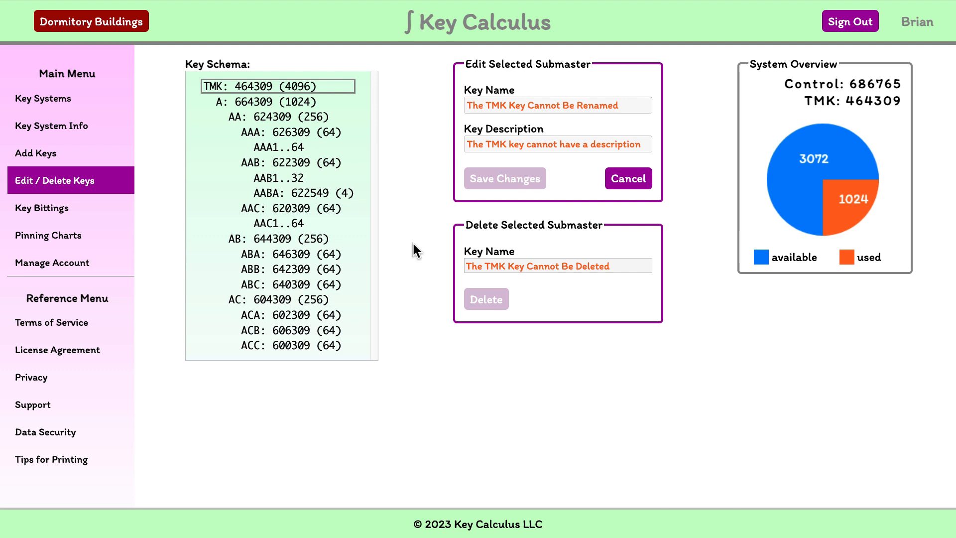
Delete the north wing submaster ACA under AC, including its descendant keys
left_click(330, 314)
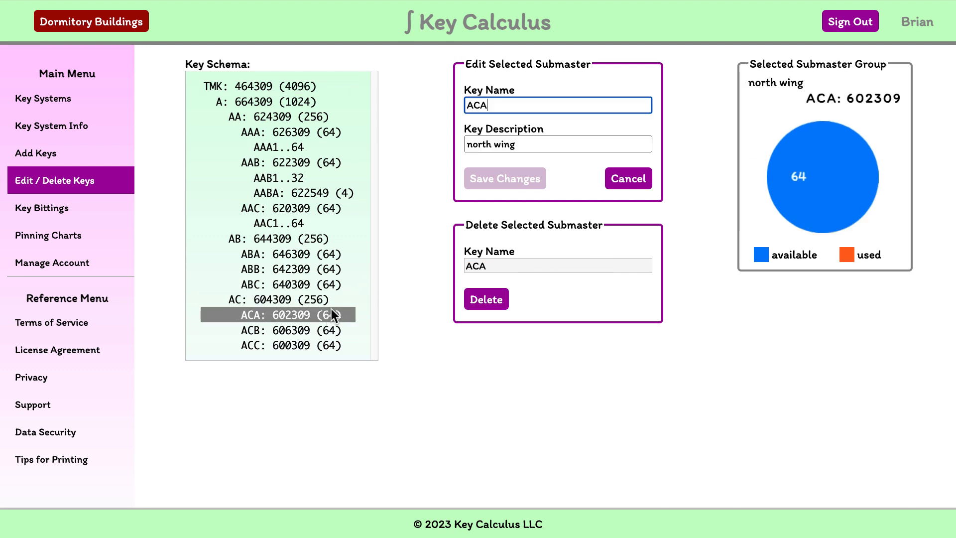
left_click(471, 299)
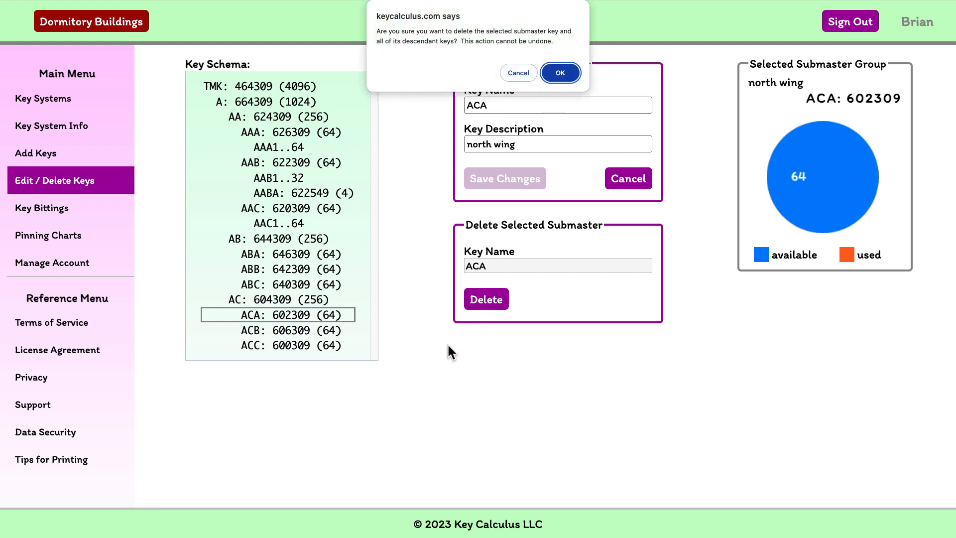
left_click(557, 73)
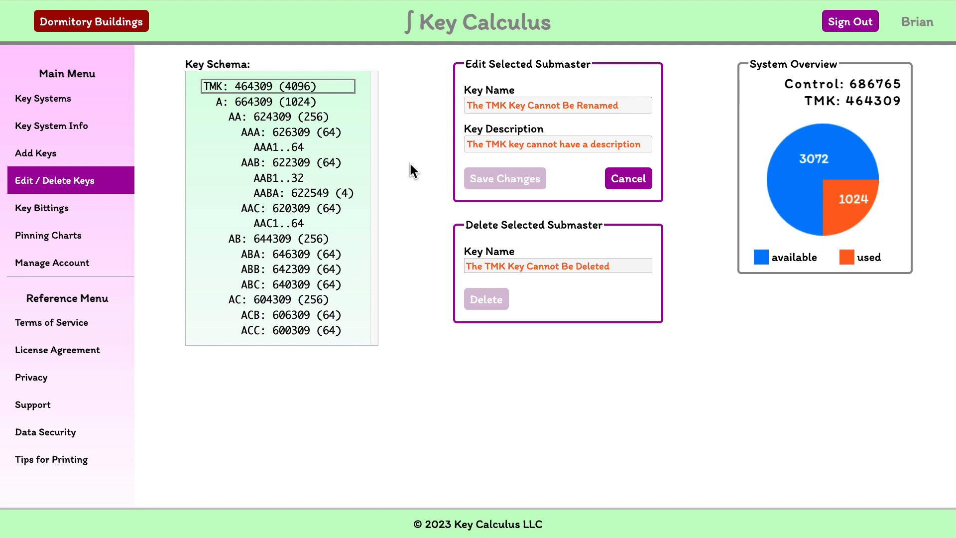
Add 48 individual keys under the west wing submaster ACC
left_click(88, 154)
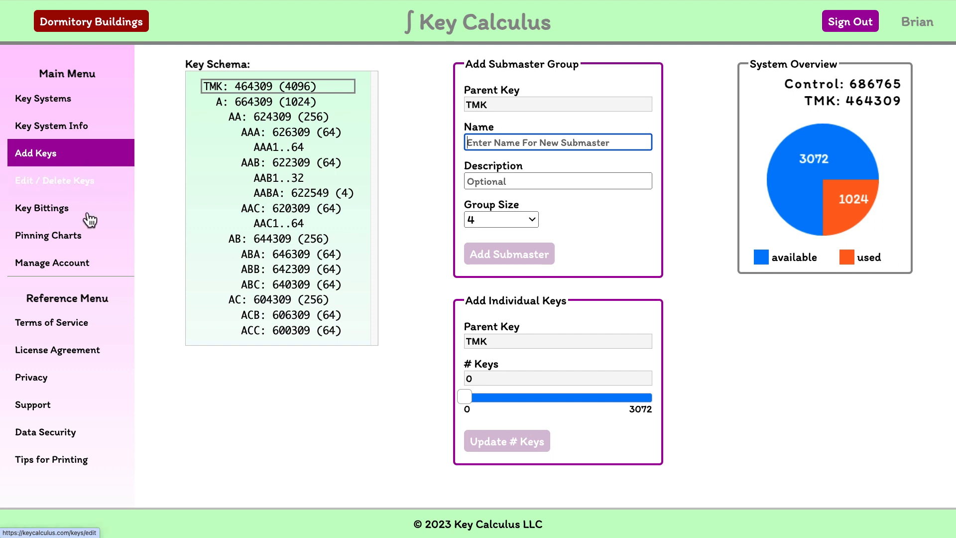
left_click(273, 331)
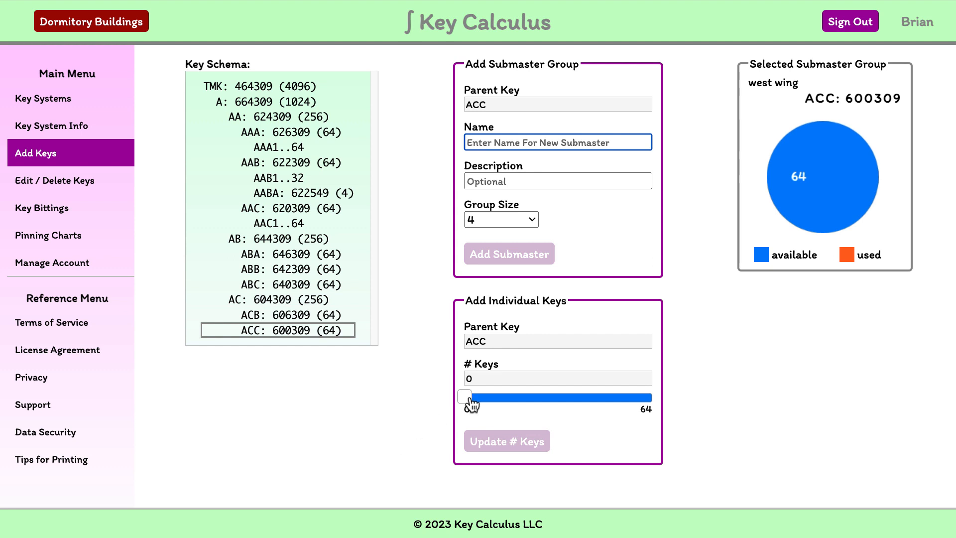
left_click_drag(470, 398, 558, 404)
left_click_drag(601, 405, 606, 399)
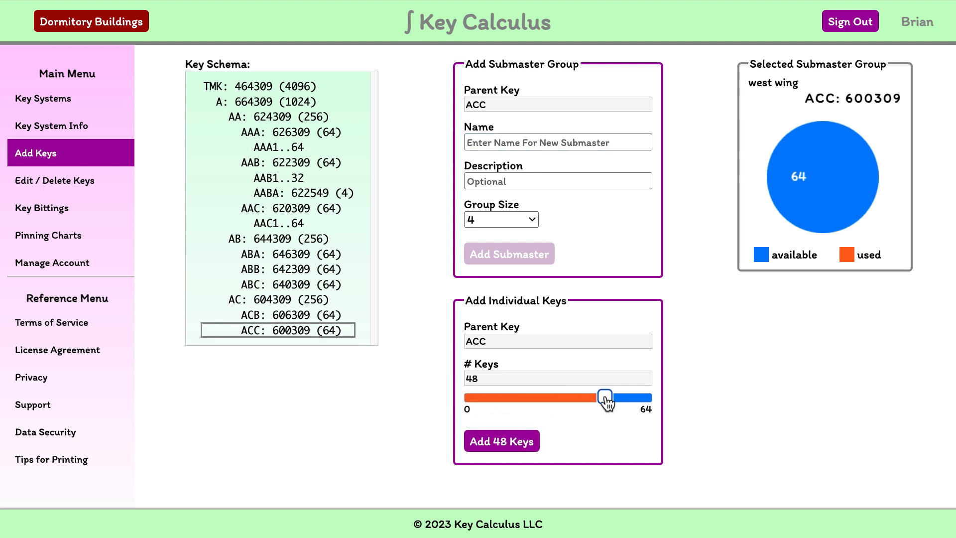
left_click(495, 443)
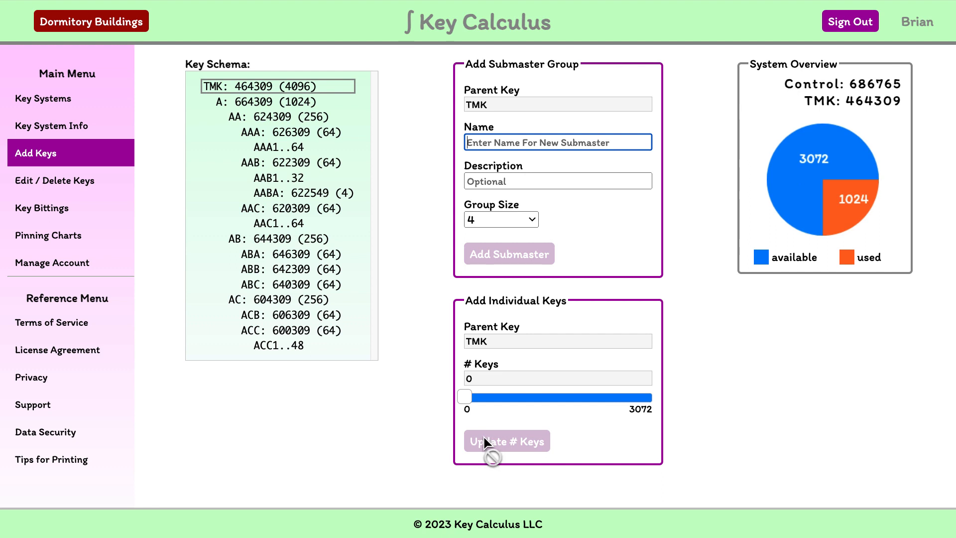
Add 16 individual keys directly under the 3rd floor submaster AC
left_click(310, 295)
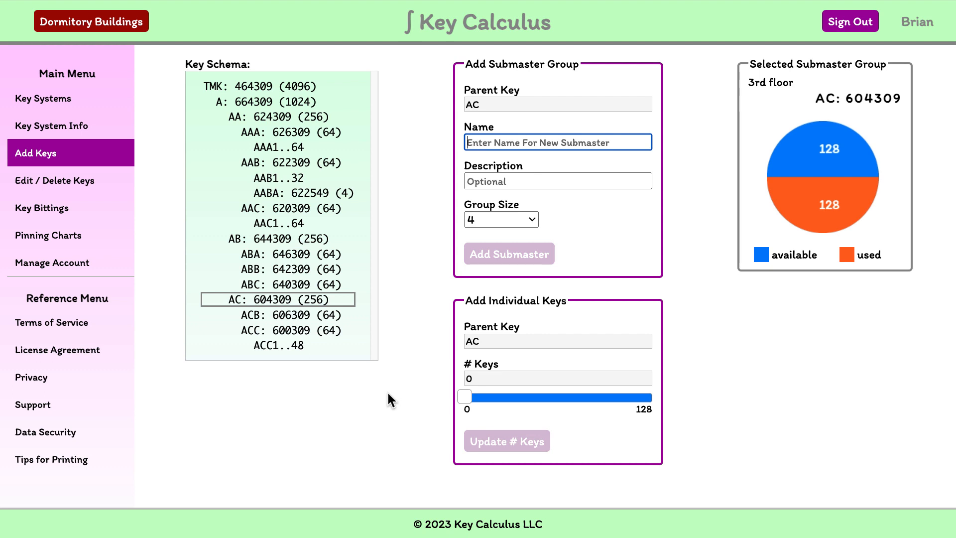
left_click_drag(465, 397, 488, 399)
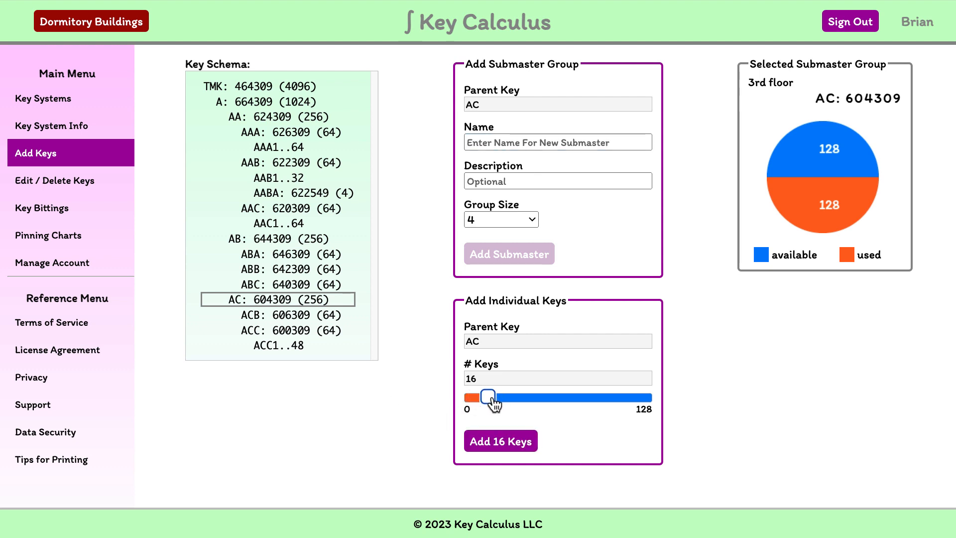
left_click(483, 447)
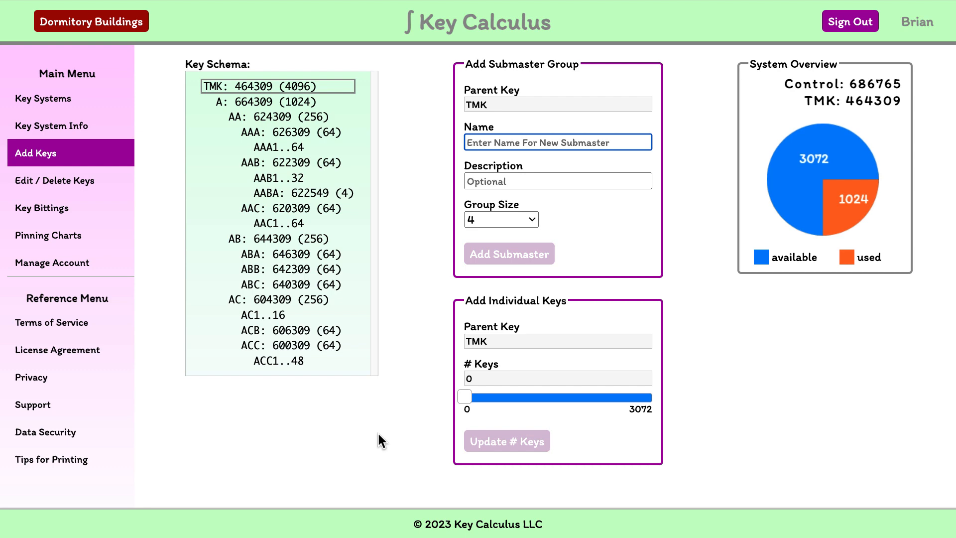
Delete the 3rd floor submaster AC together with all of its descendant keys
left_click(82, 180)
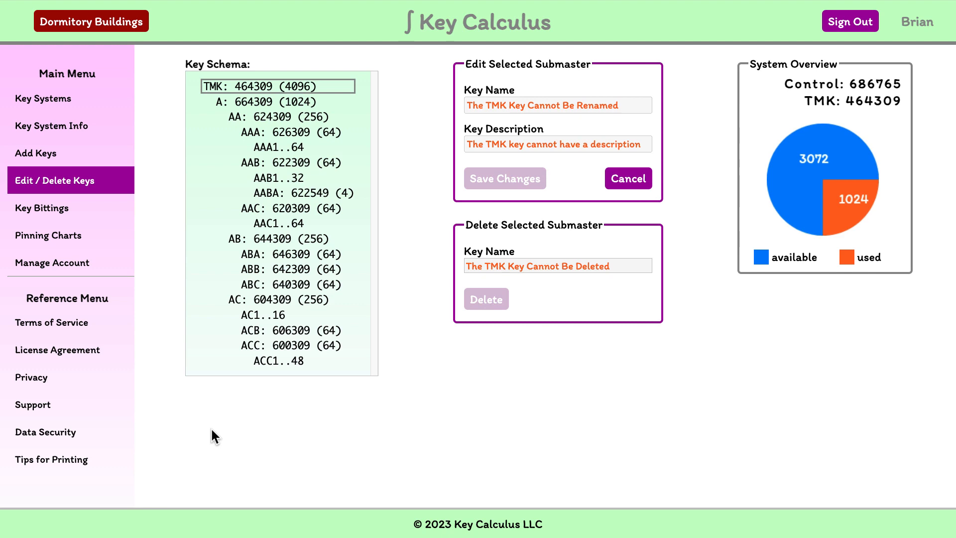
left_click(321, 300)
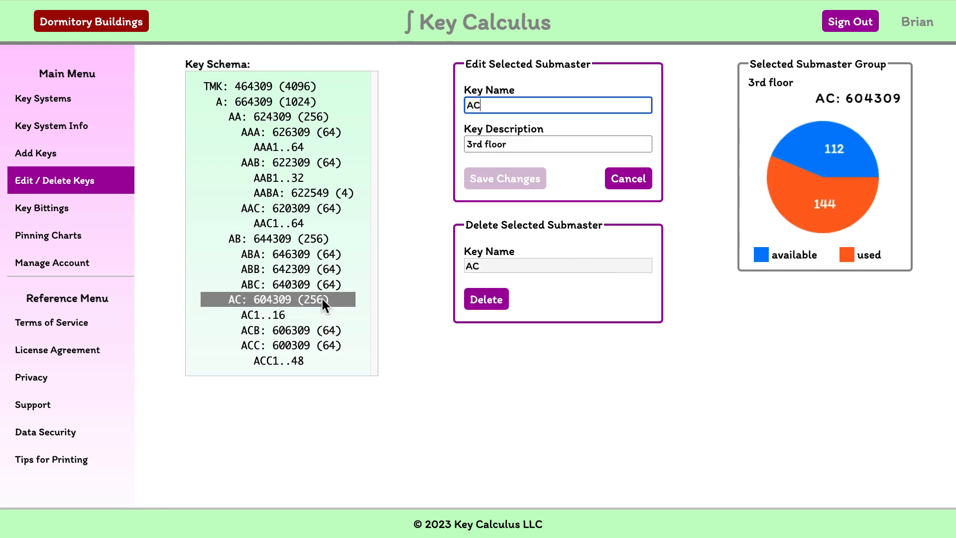
left_click(495, 302)
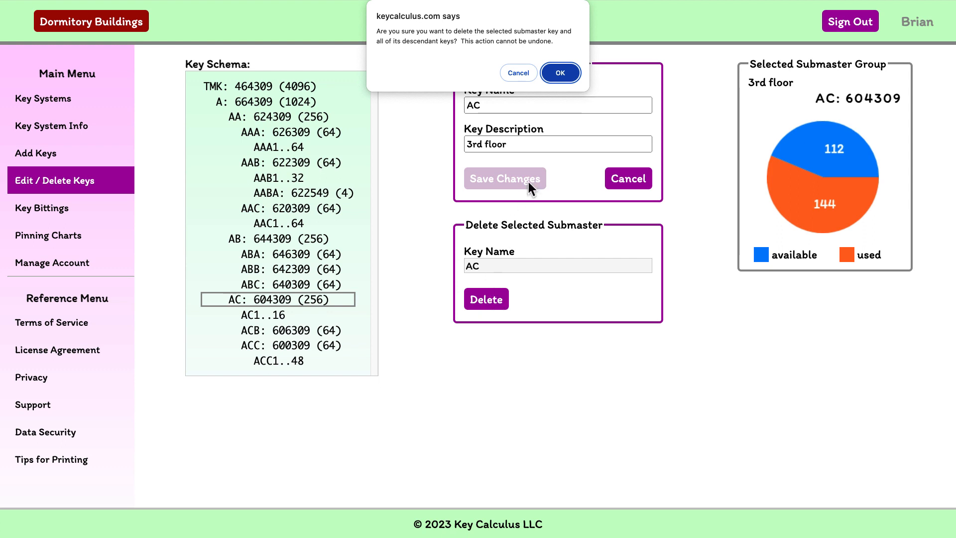
left_click(561, 74)
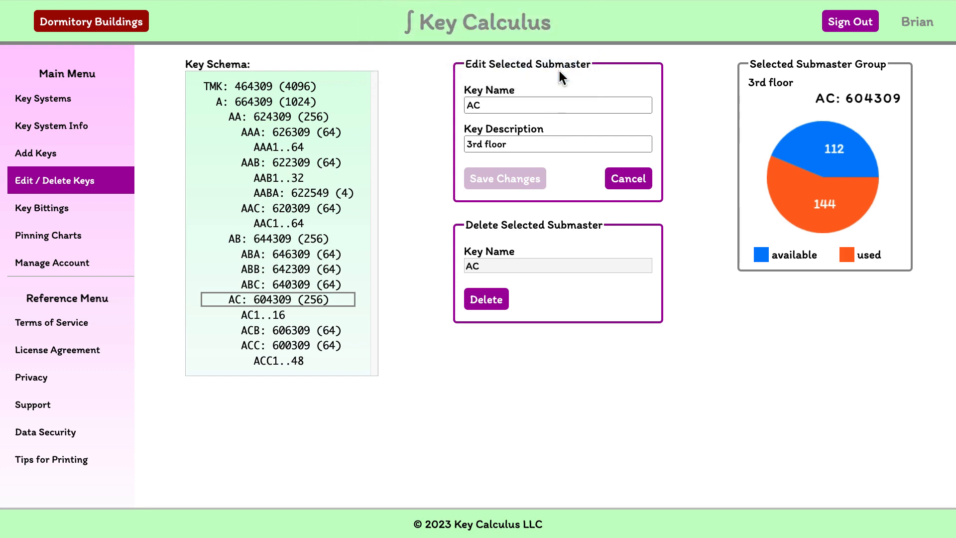